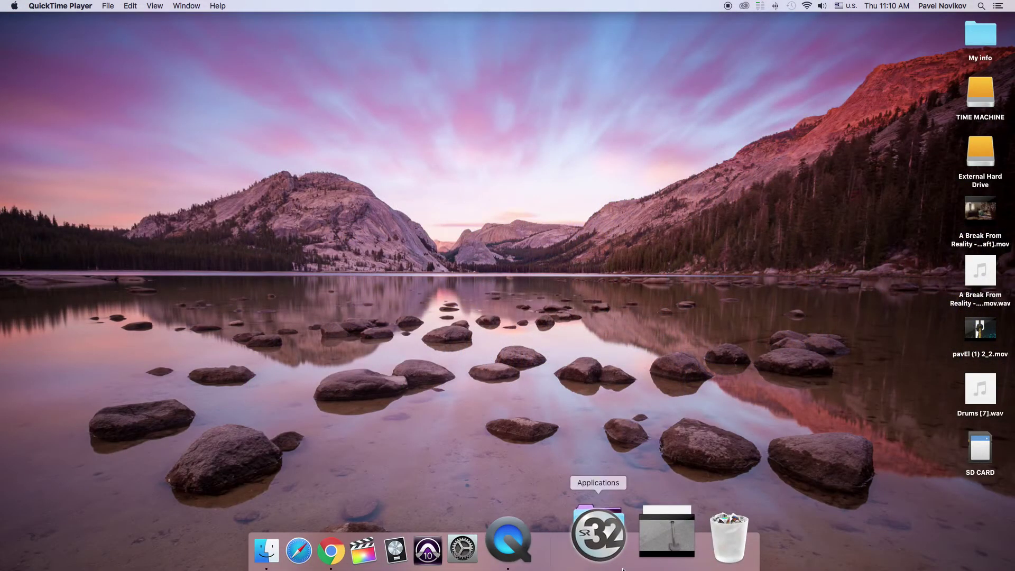
# Launch iSkysoft Data Recovery from the Applications stack, keeping Photo as the file type.
pyautogui.click(597, 551)
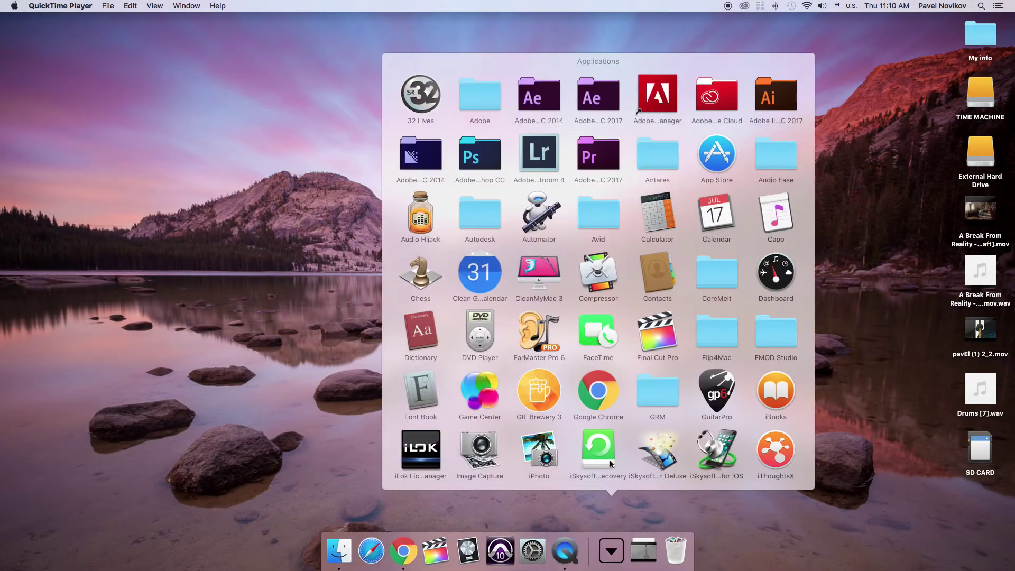
pyautogui.click(609, 457)
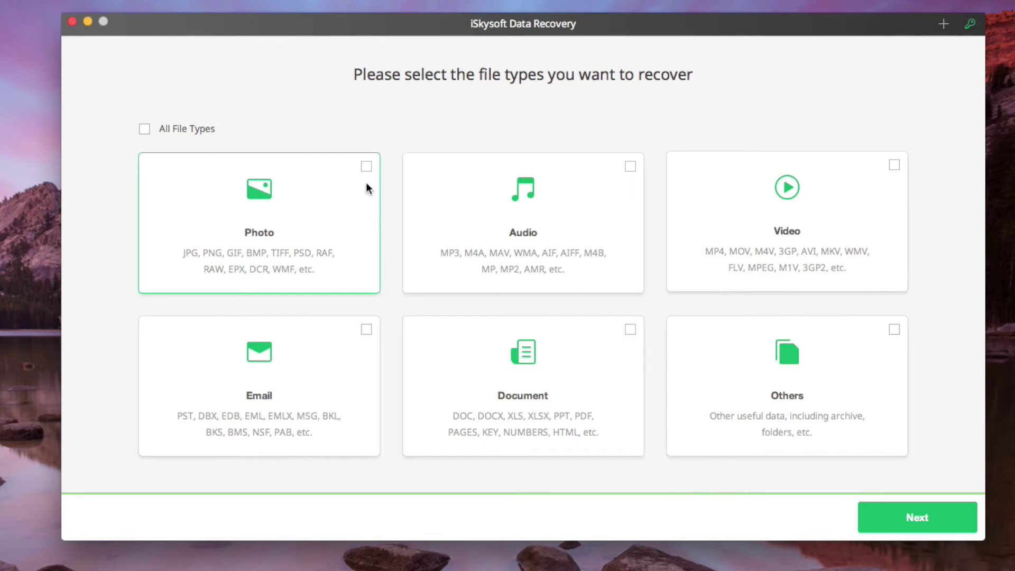
# Continue to the scan-location screen and choose the SD CARD under Devices.
pyautogui.click(935, 523)
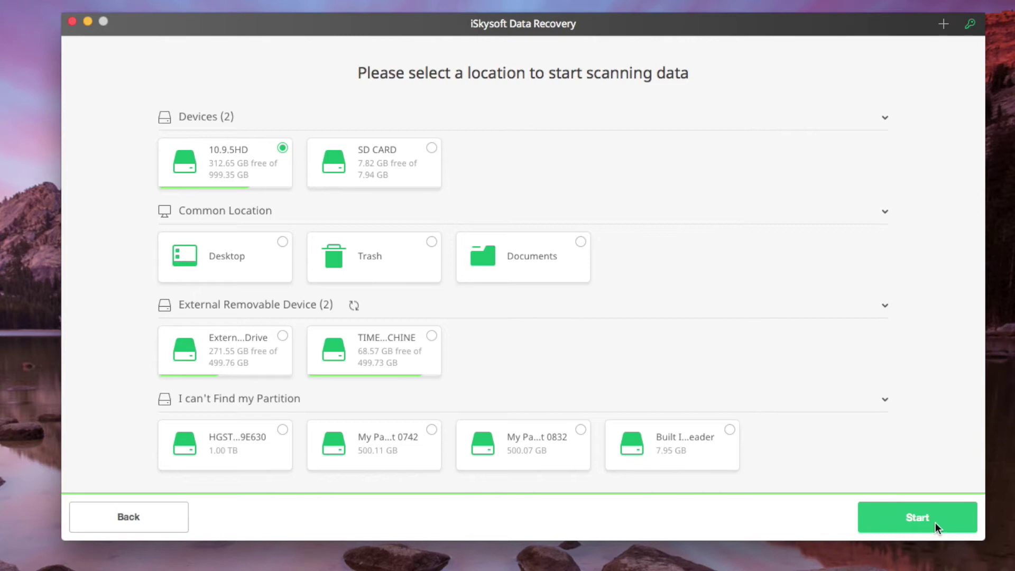
pyautogui.click(409, 171)
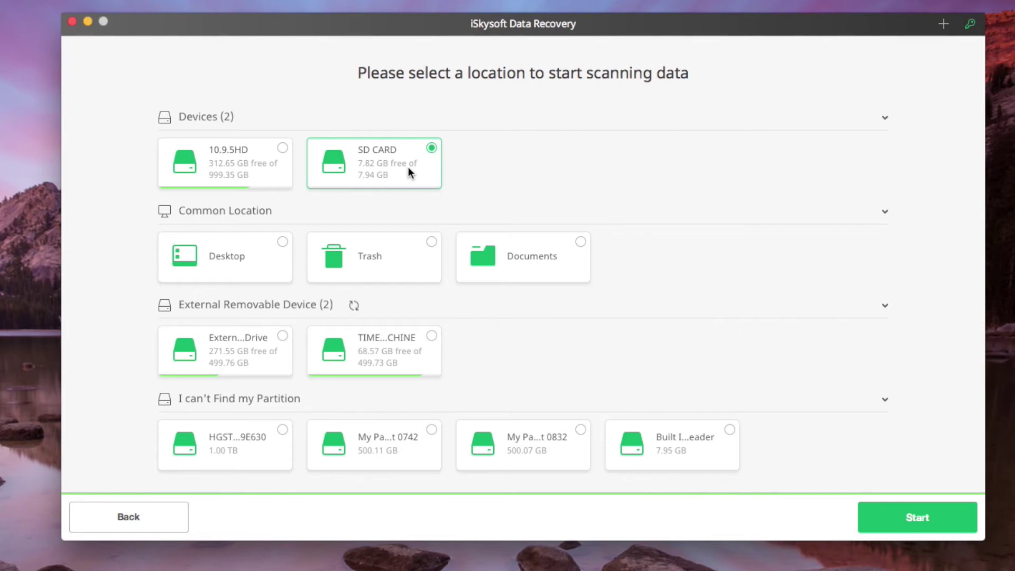
# Scan the SD card, filter results to the jpg photos, and mark the first one.
pyautogui.click(923, 517)
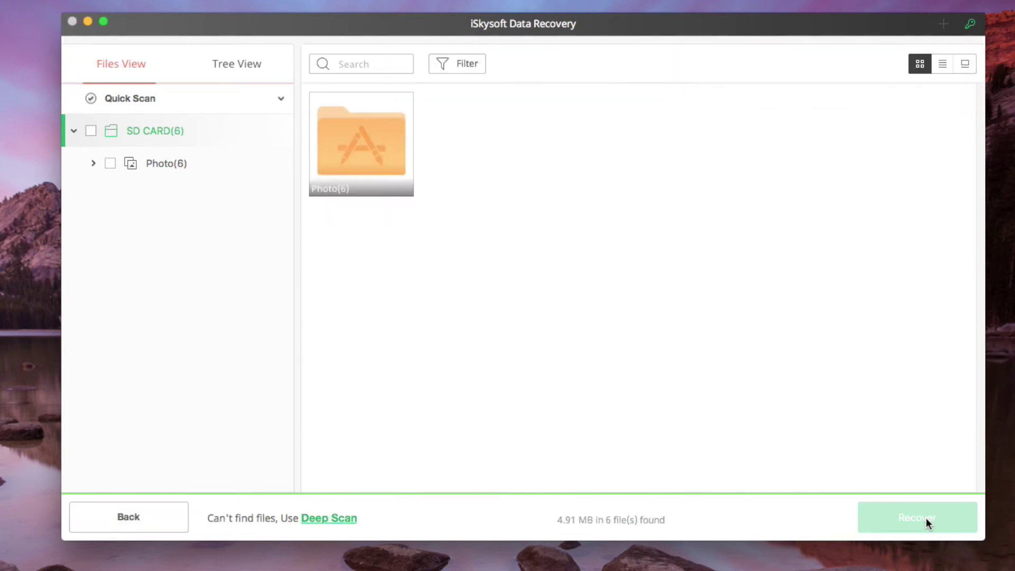
pyautogui.click(393, 164)
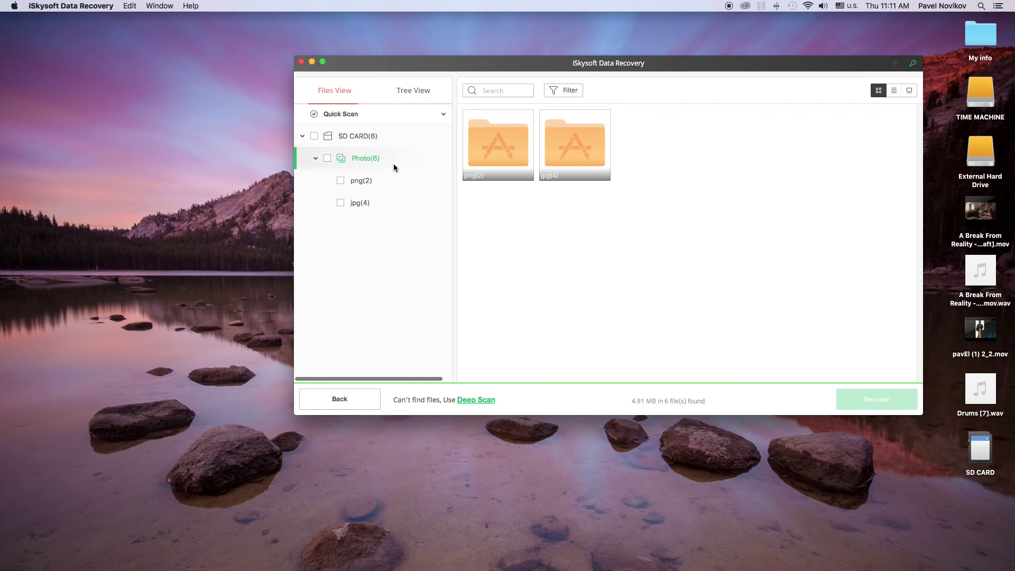
pyautogui.click(360, 201)
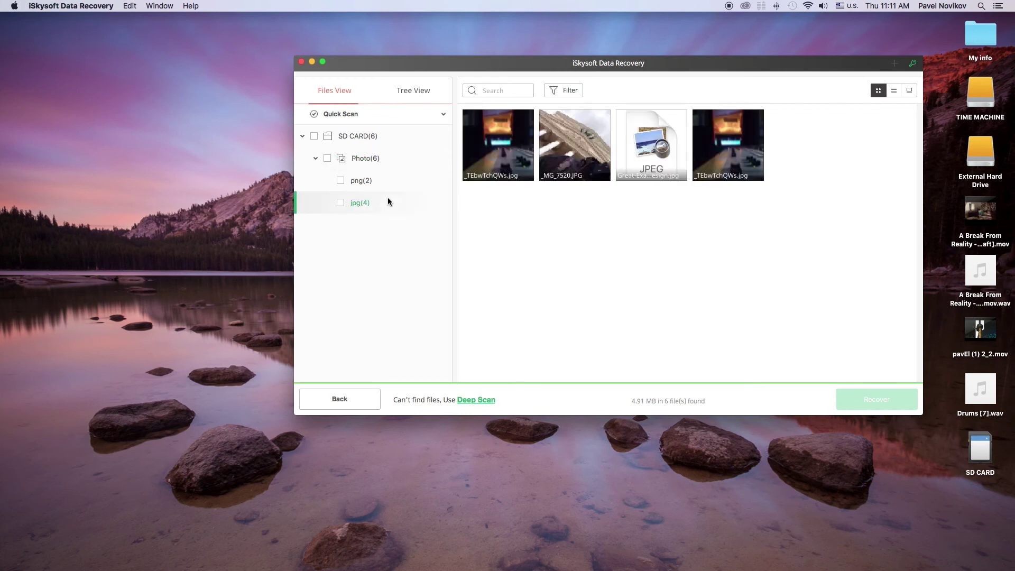
pyautogui.click(476, 144)
# Preview the found photos in list view, browsing through to the fourth photo.
pyautogui.click(910, 90)
pyautogui.click(880, 247)
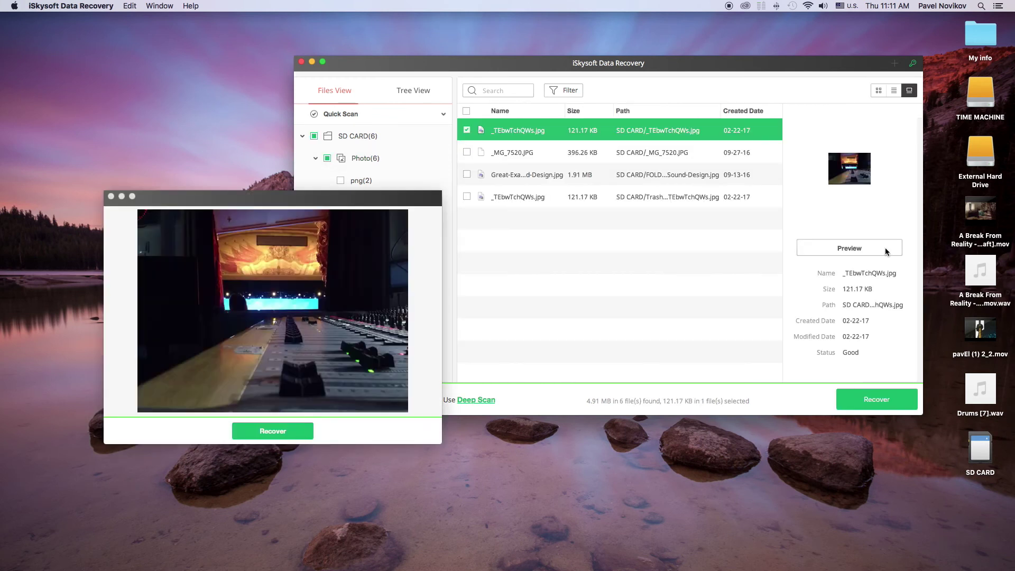
pyautogui.click(721, 198)
pyautogui.click(671, 152)
pyautogui.click(682, 201)
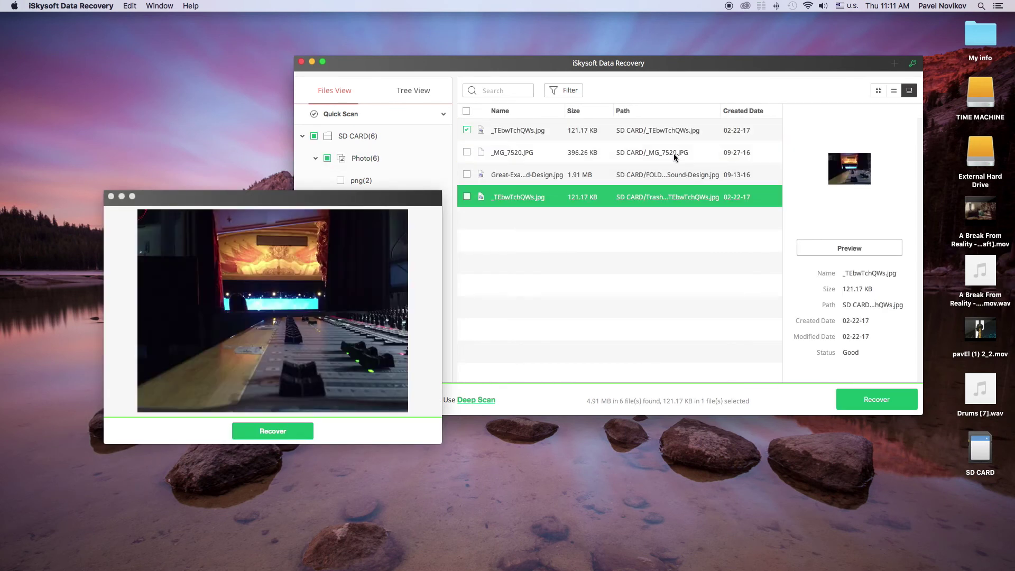
# Recover the previewed photo into a Data Recovery folder on the Desktop.
pyautogui.click(273, 430)
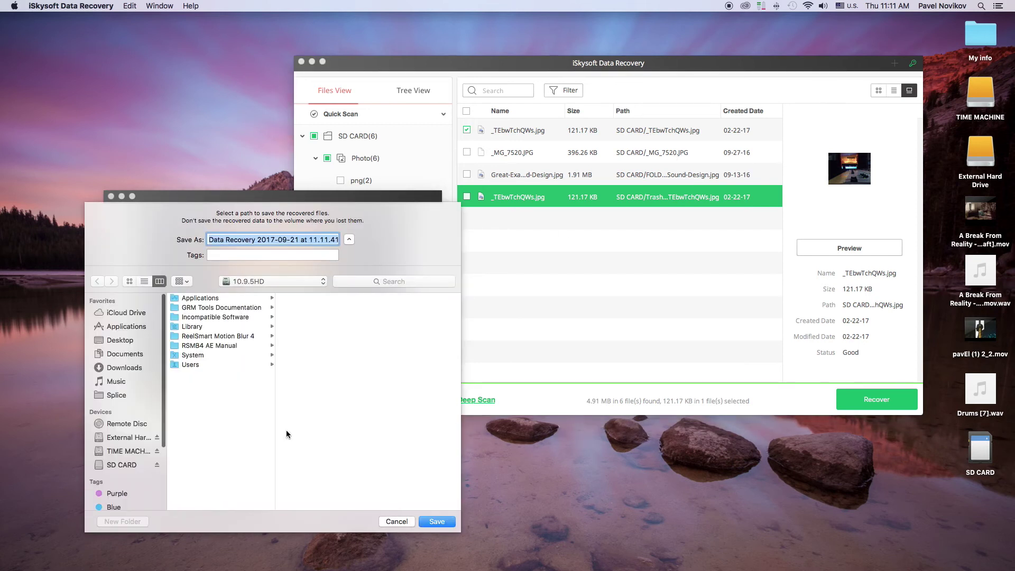
pyautogui.click(120, 339)
pyautogui.click(435, 521)
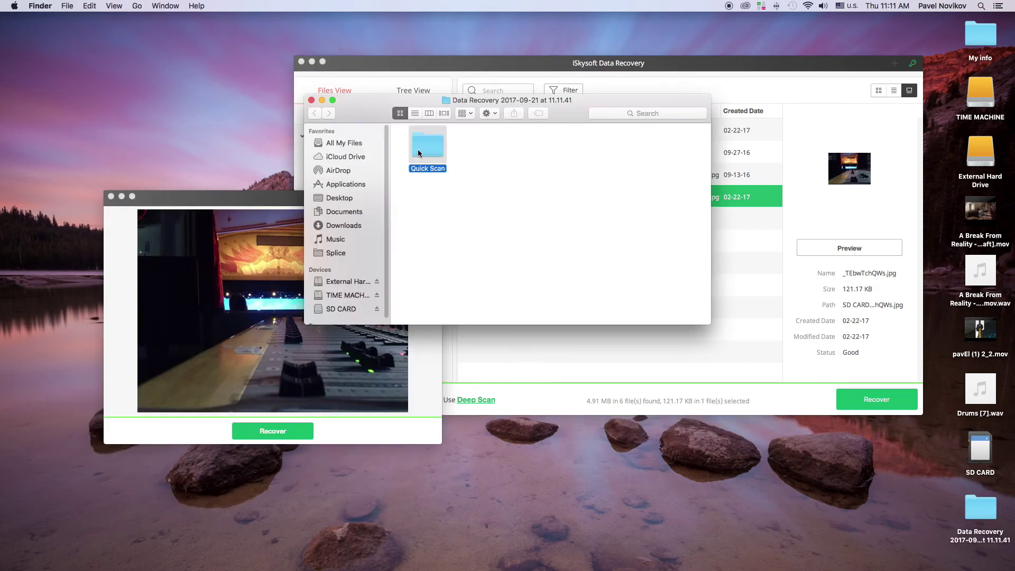